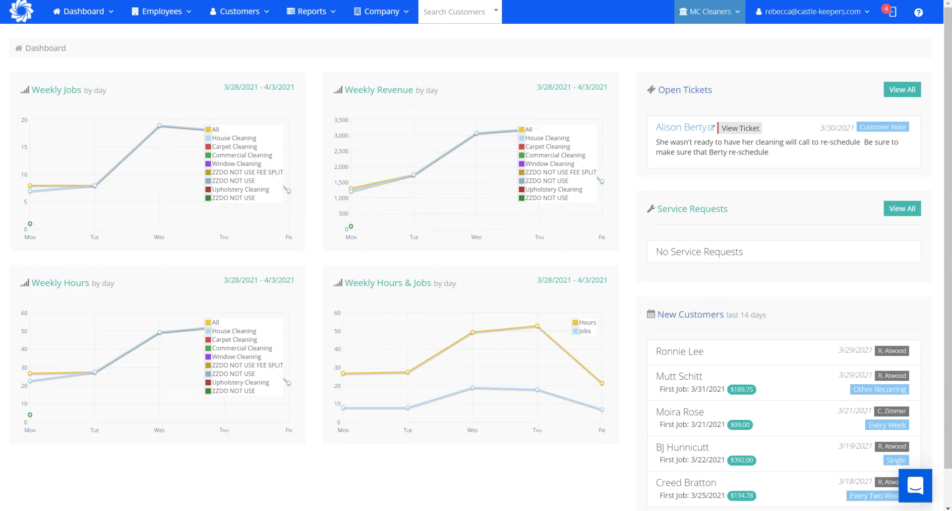
Open the Master Schedule report and preview the details of Team01's 11:00 job on Monday.
click(311, 13)
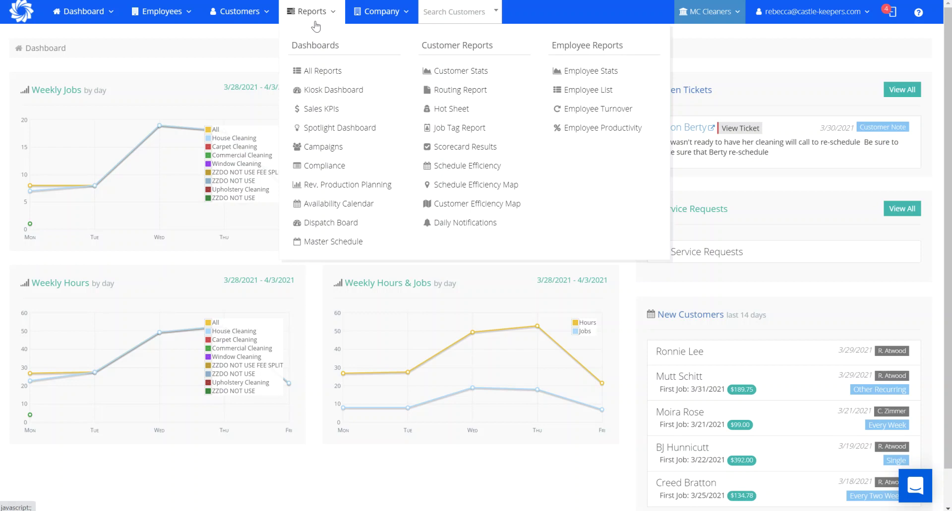
click(323, 246)
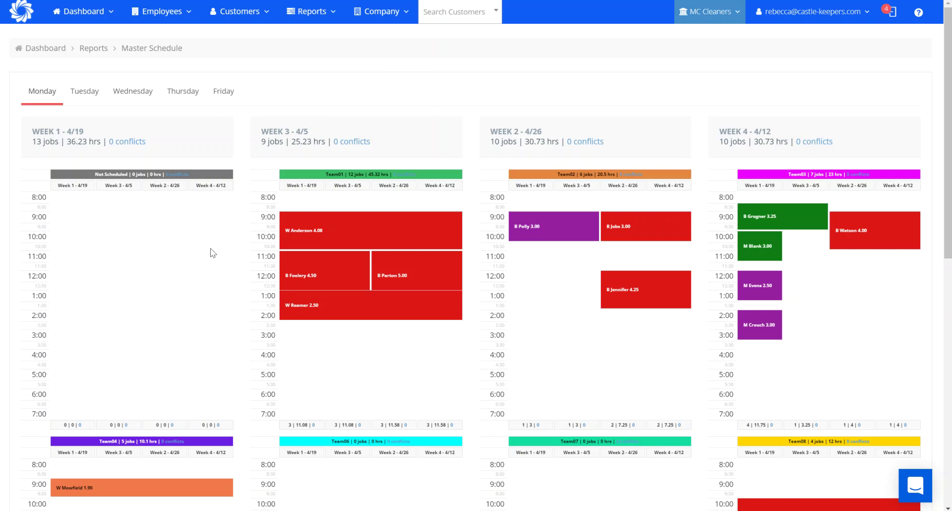
click(285, 275)
mouse_move(310, 269)
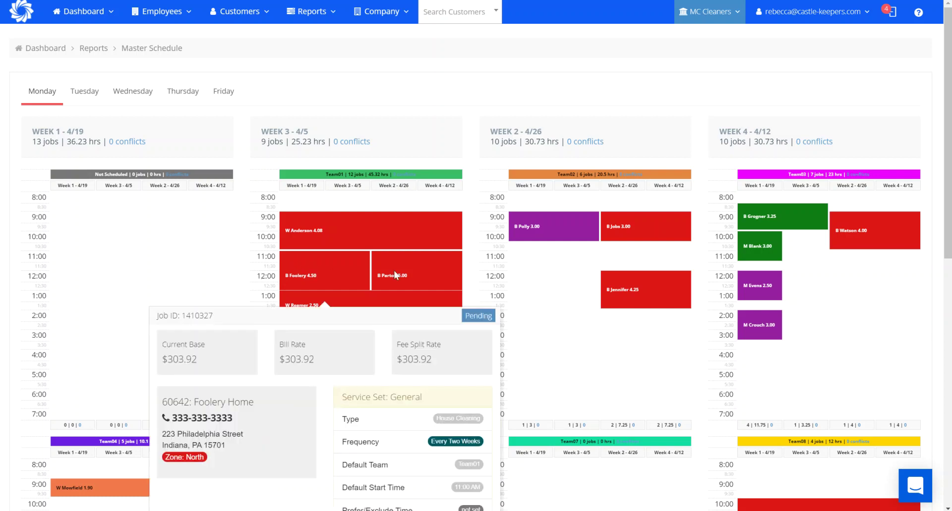
mouse_move(414, 279)
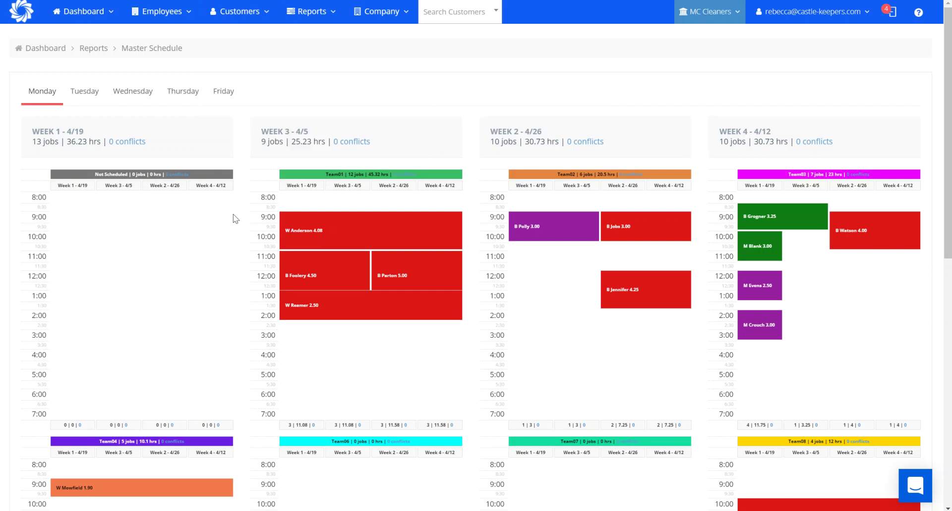
Open Team01's Monday 9:00 AM job, view its scheduling change options, and close it without making changes.
click(336, 225)
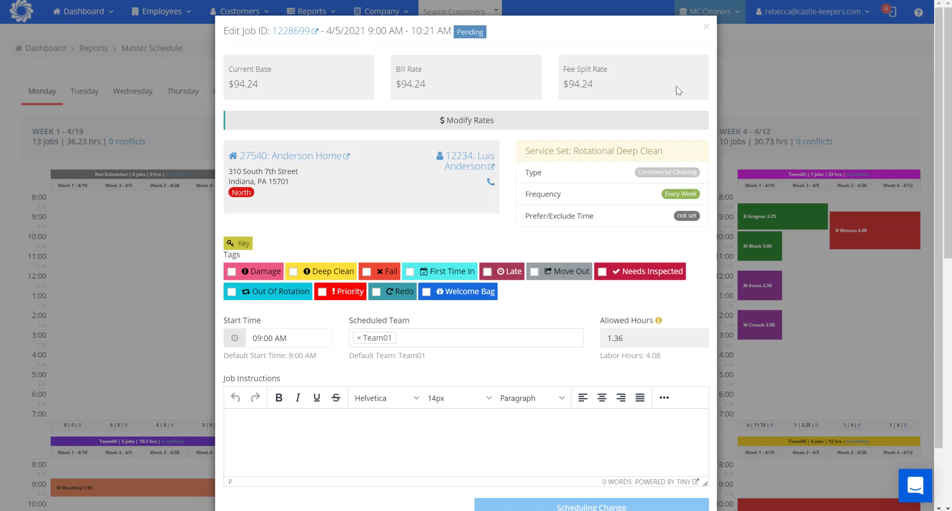
scroll(938, 461, down, 2)
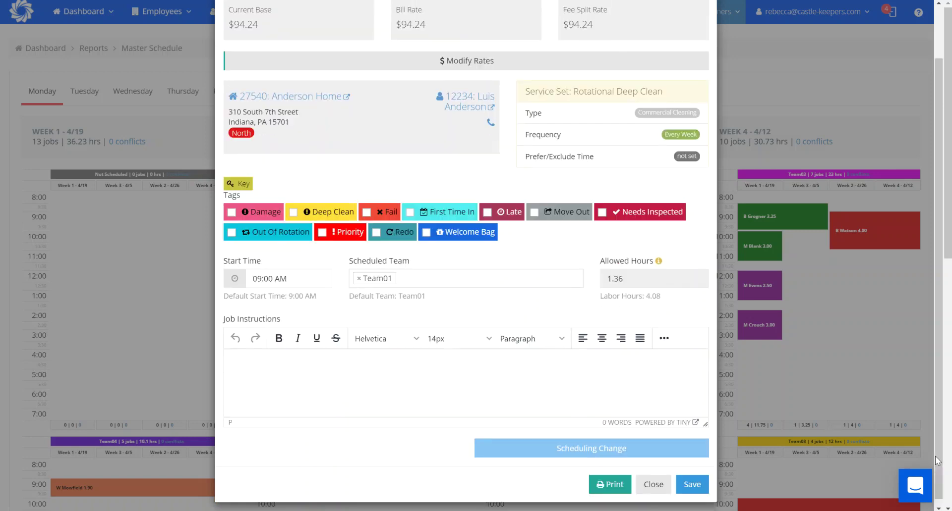
click(573, 448)
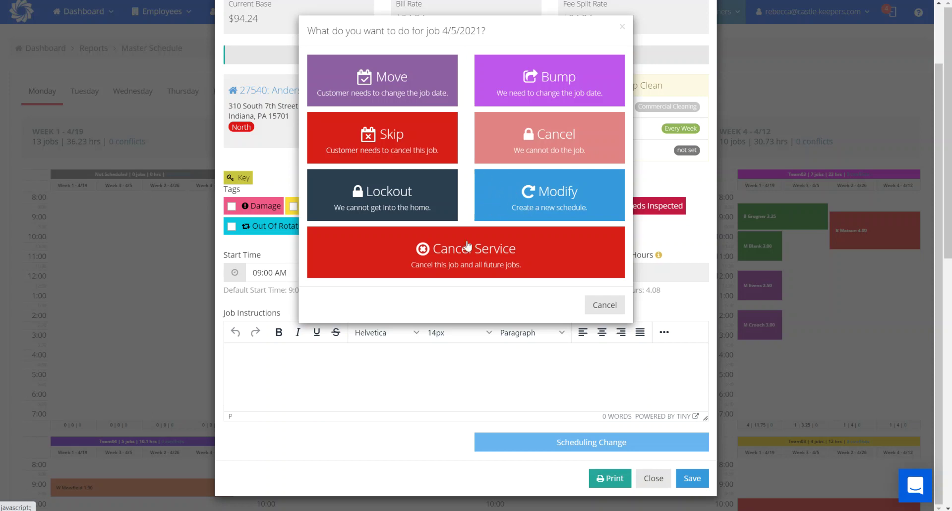
click(601, 312)
click(653, 479)
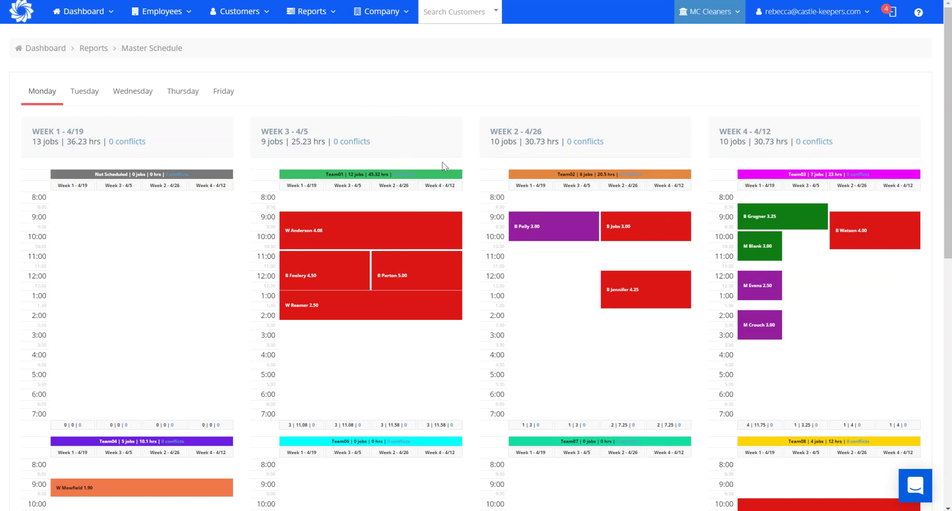
Look over Monday's schedule for all teams, and view Team01's conflicts in Tuesday's schedule.
scroll(476, 268, down, 8)
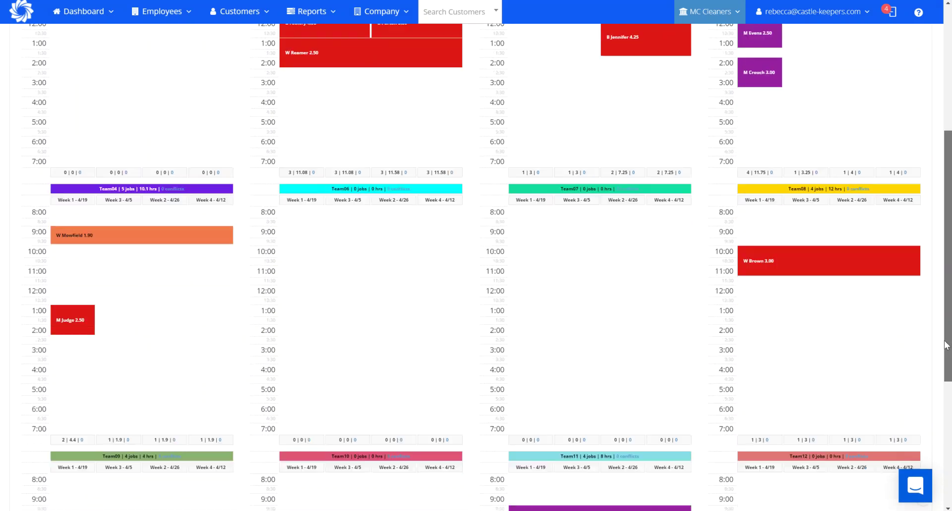
scroll(948, 458, down, 2)
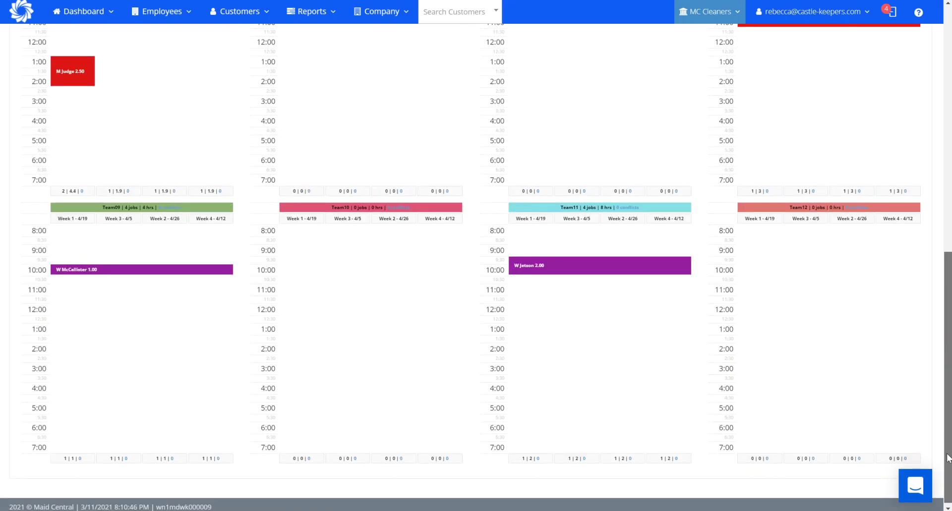
scroll(947, 458, up, 10)
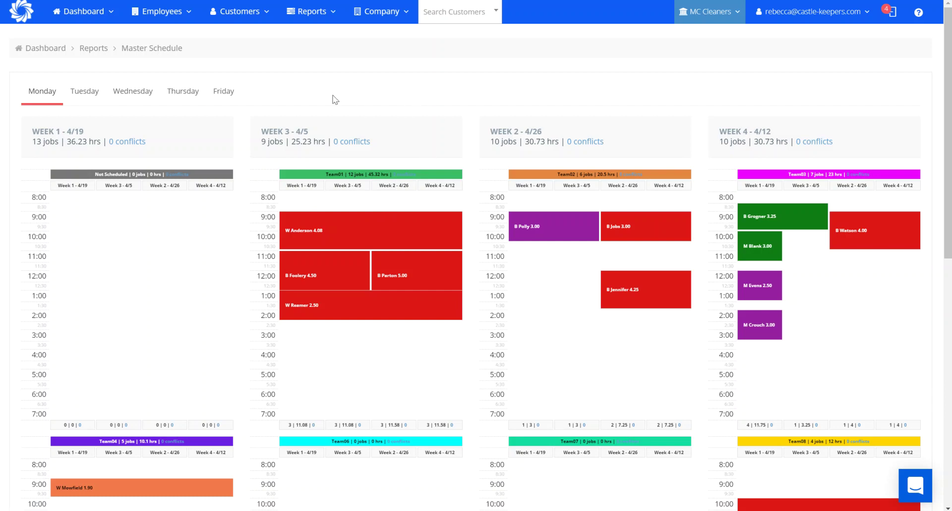
click(93, 91)
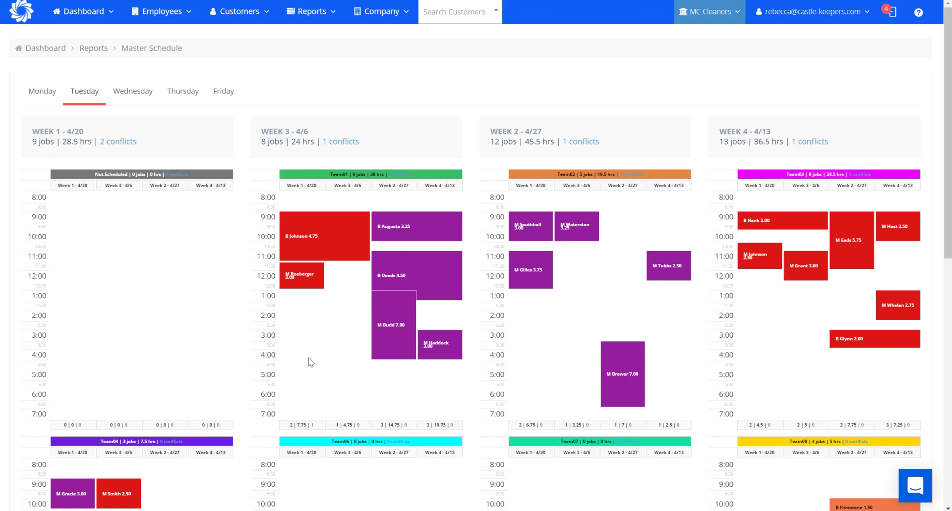
click(386, 301)
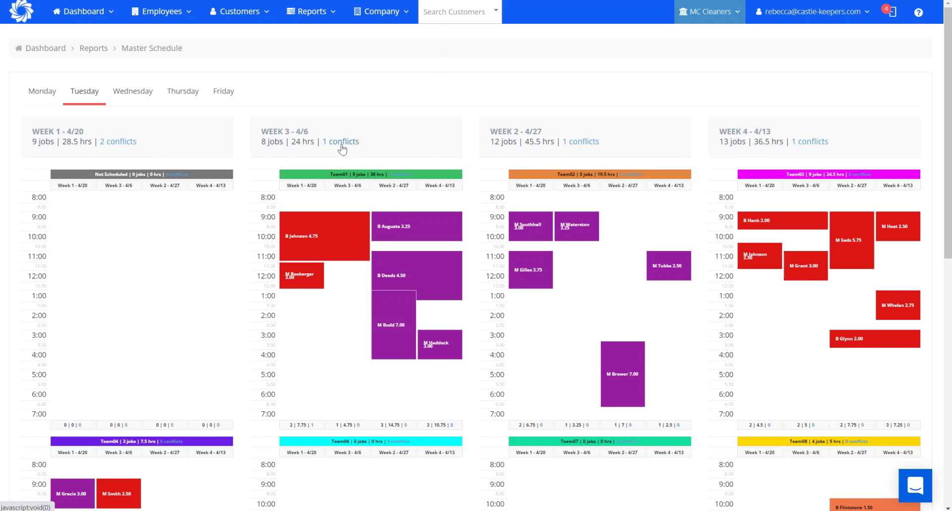
click(401, 175)
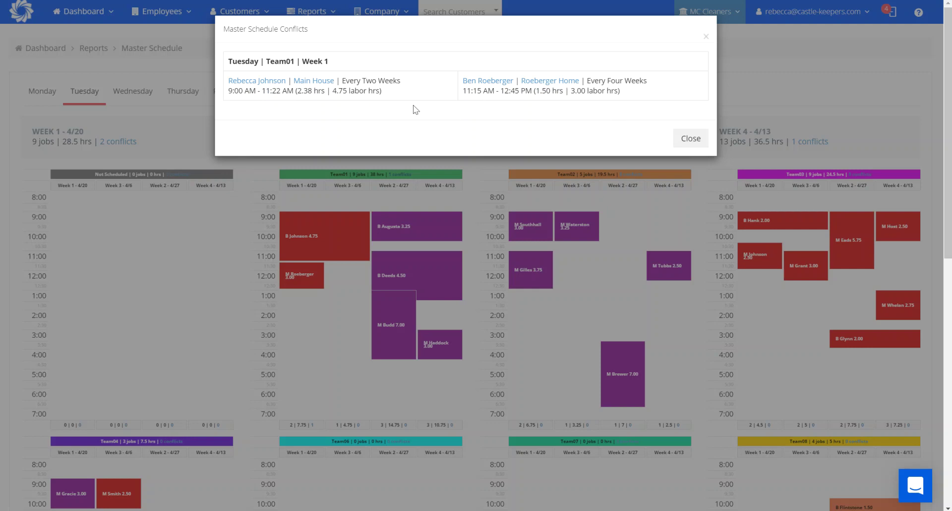
click(688, 141)
Preview the details of Team11's 8:00 weekly job and Team03's 11:00 Week 3 job on Tuesday.
scroll(475, 268, down, 2)
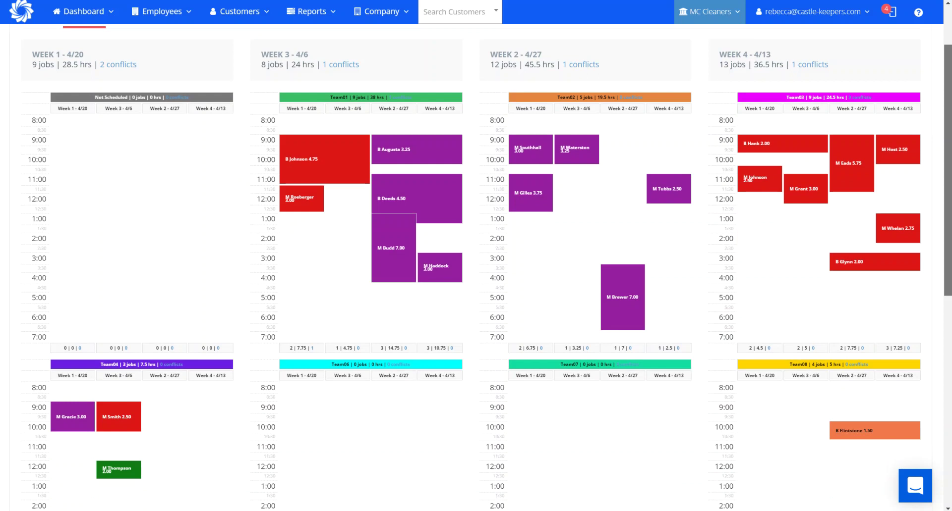
scroll(946, 168, down, 1)
scroll(476, 268, down, 5)
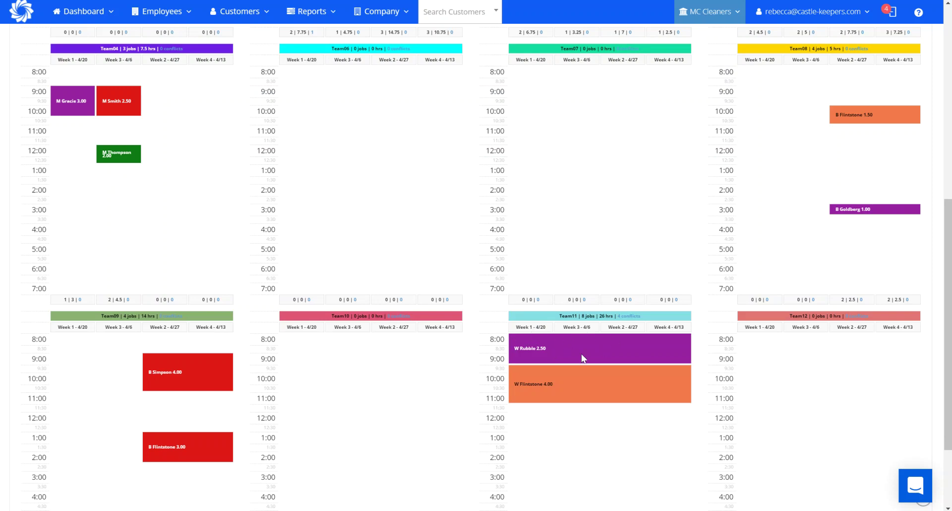
click(596, 347)
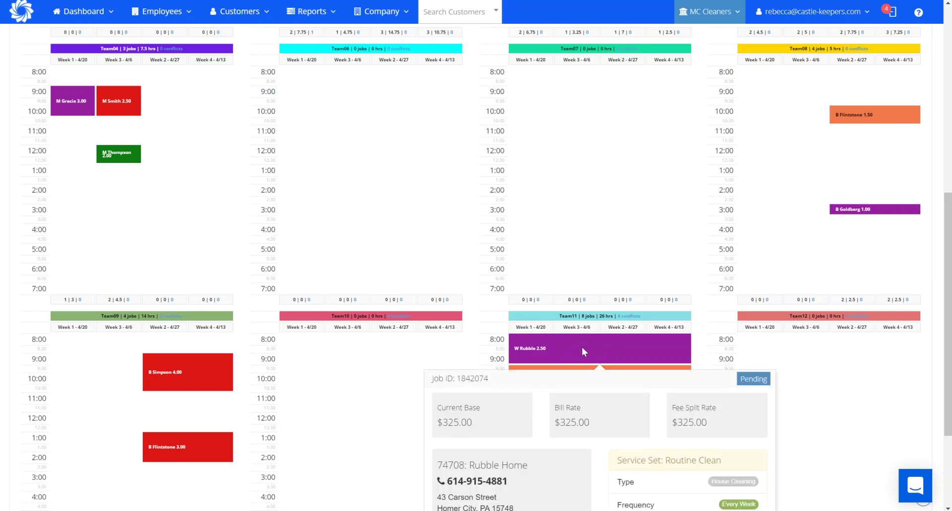
click(568, 346)
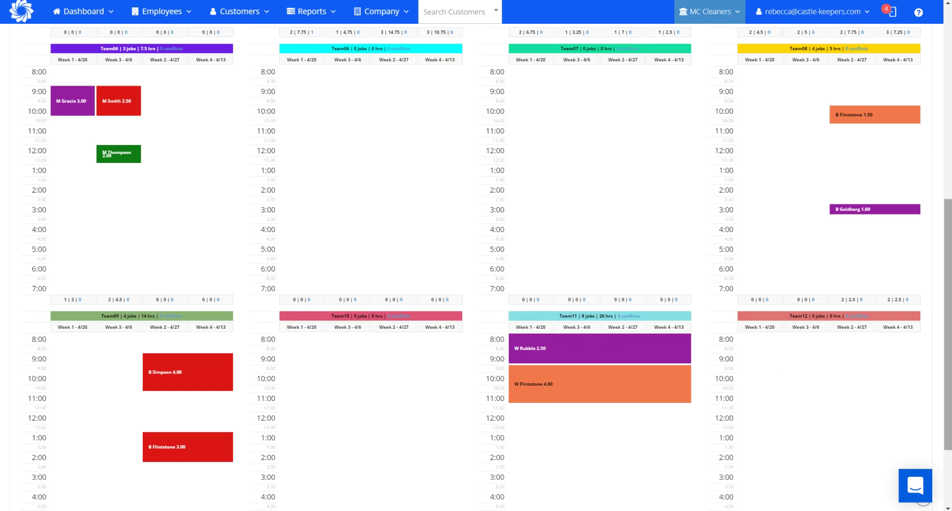
scroll(768, 84, up, 5)
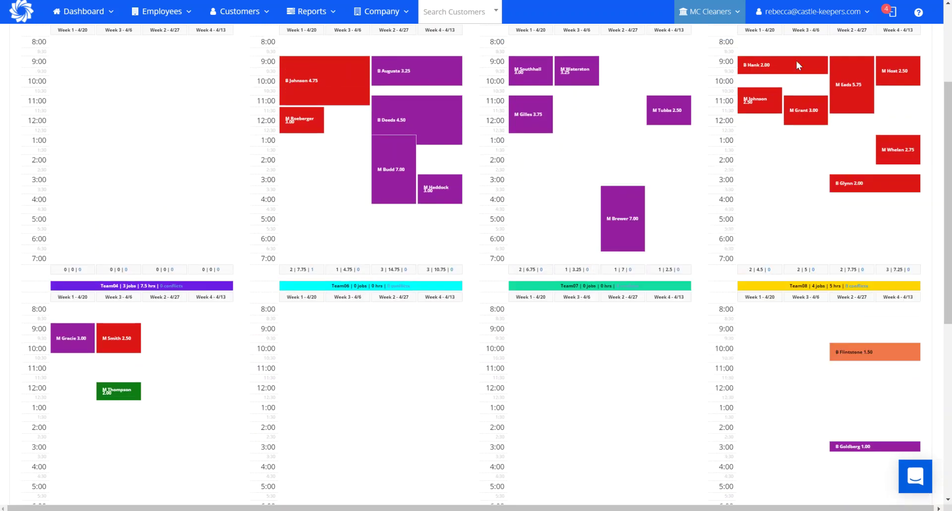
click(809, 112)
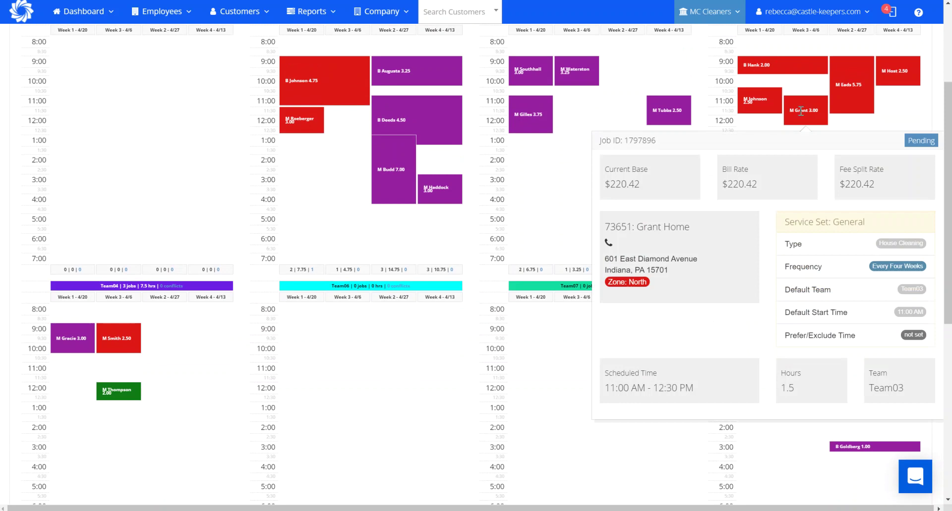
click(828, 112)
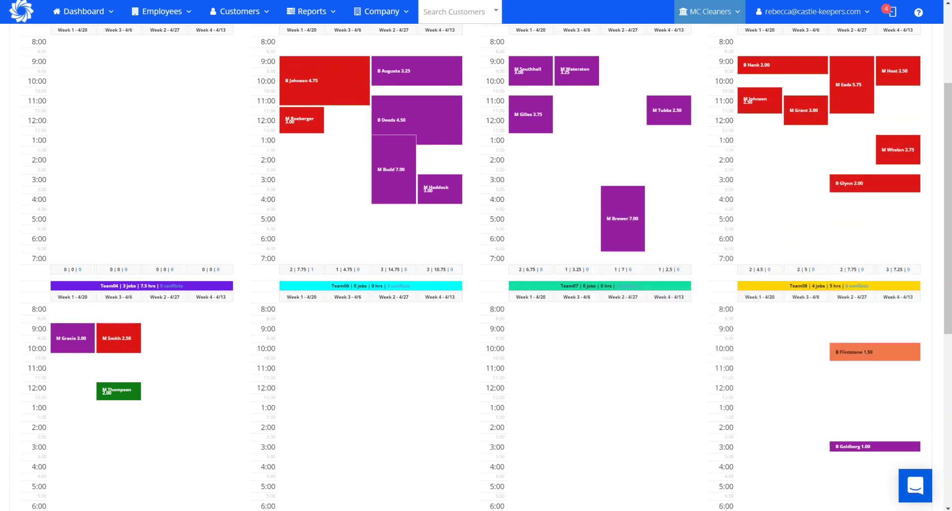
scroll(476, 267, up, 3)
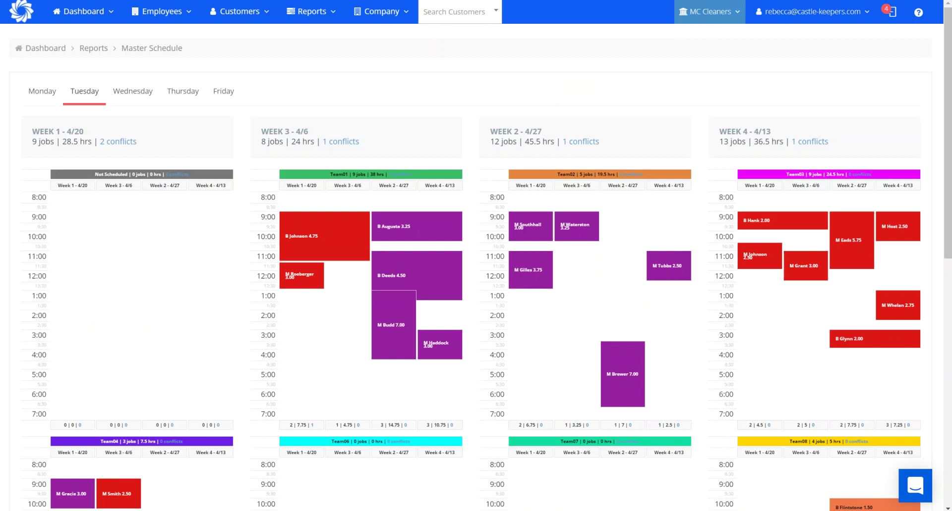
Set the start time of Team01's Tuesday Week 1 11:15 AM job to 11:30 AM for this and future jobs, and save it.
click(288, 282)
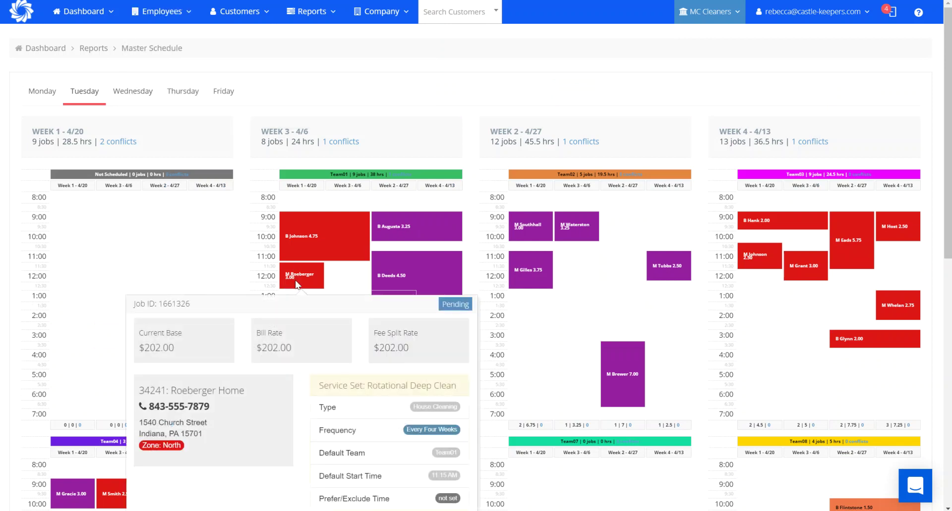
click(296, 283)
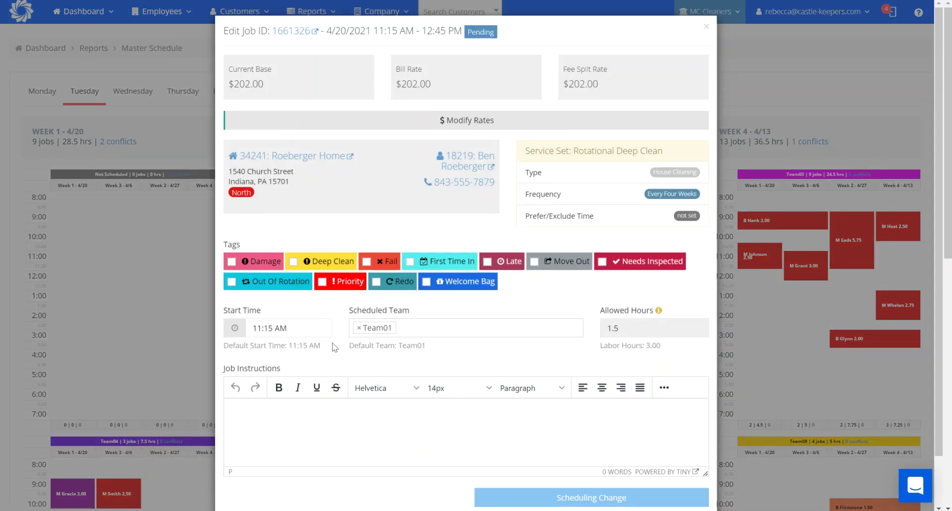
click(300, 329)
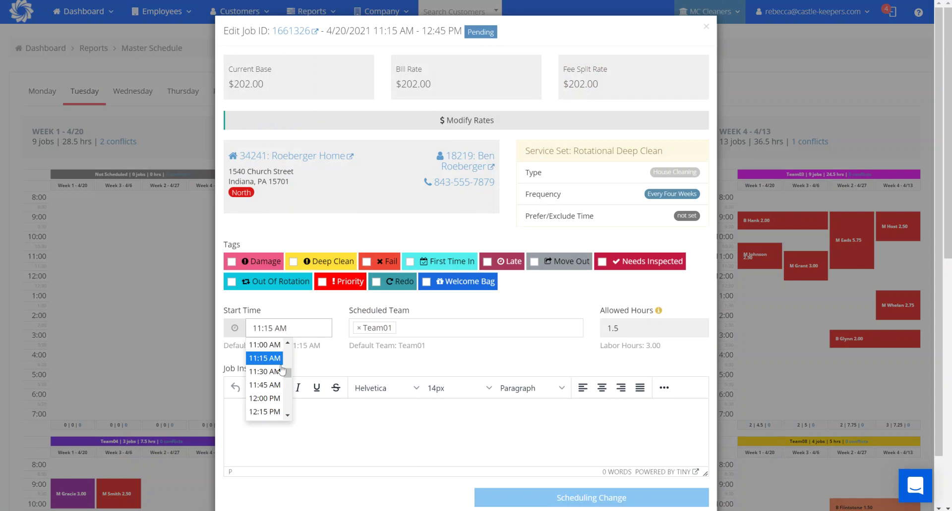
click(264, 371)
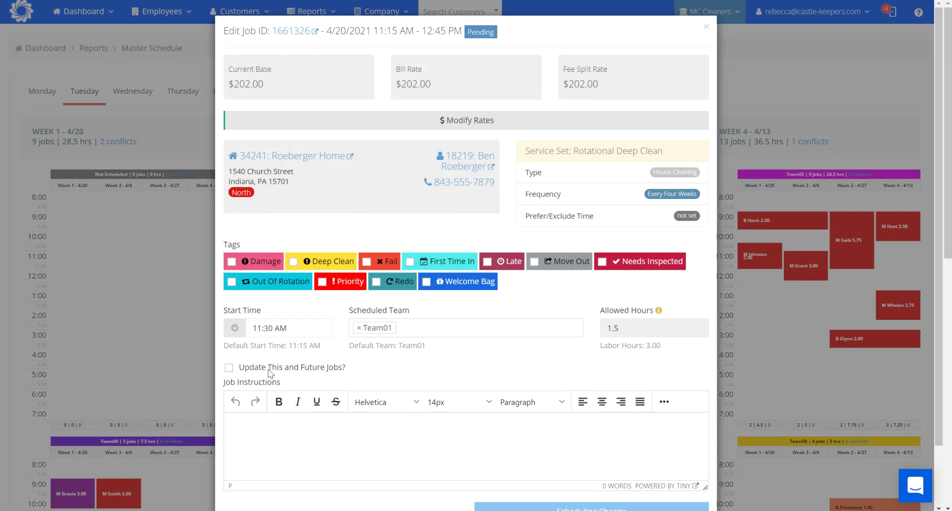
click(229, 370)
scroll(942, 466, down, 3)
click(689, 479)
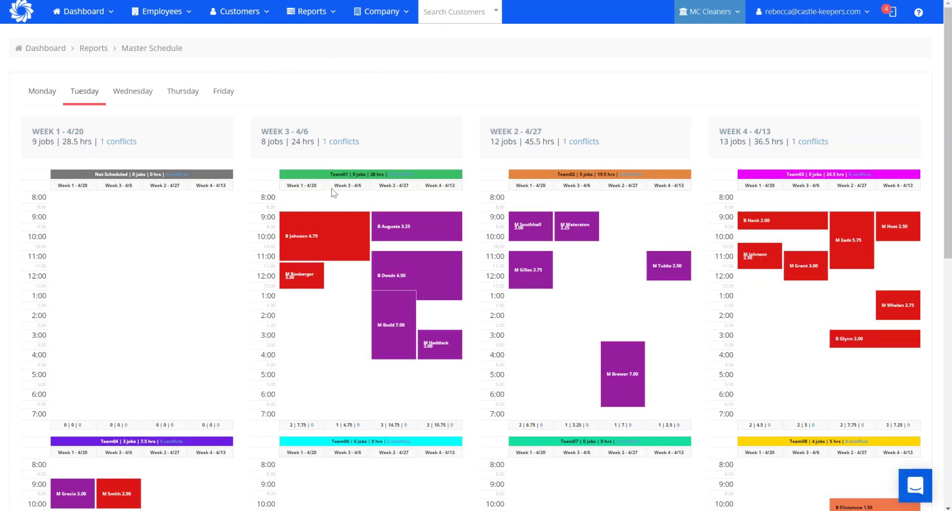
View the conflict details for Tuesday of Week 3 and look over the teams' Tuesday job blocks.
click(335, 143)
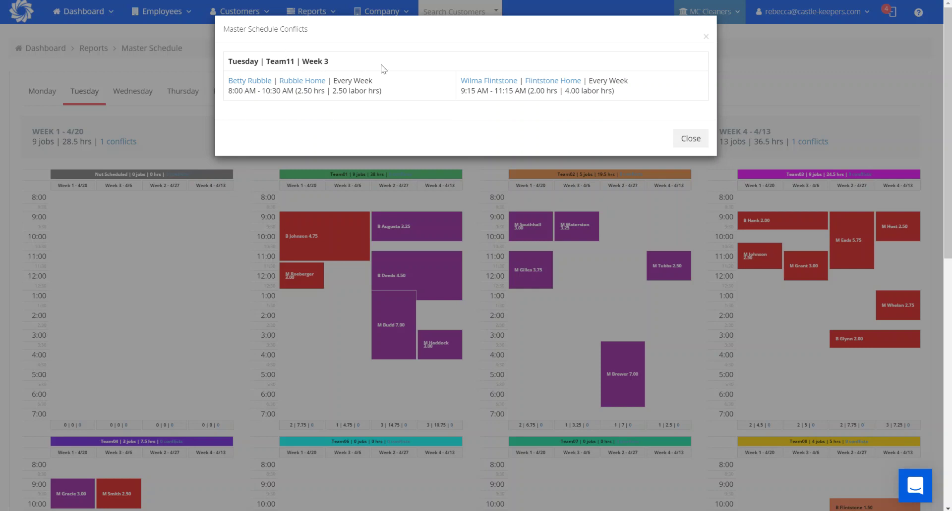
click(688, 139)
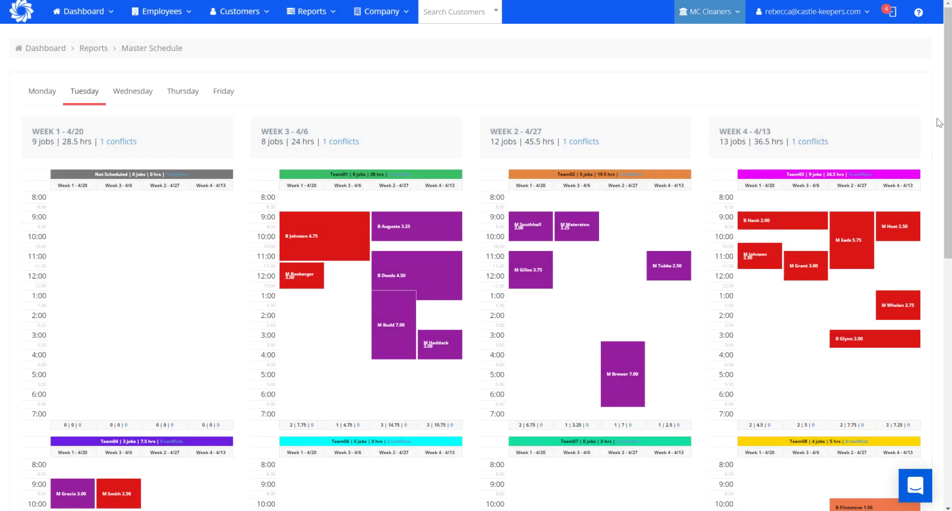
mouse_move(950, 125)
mouse_down()
mouse_move(950, 352)
mouse_move(949, 131)
mouse_up()
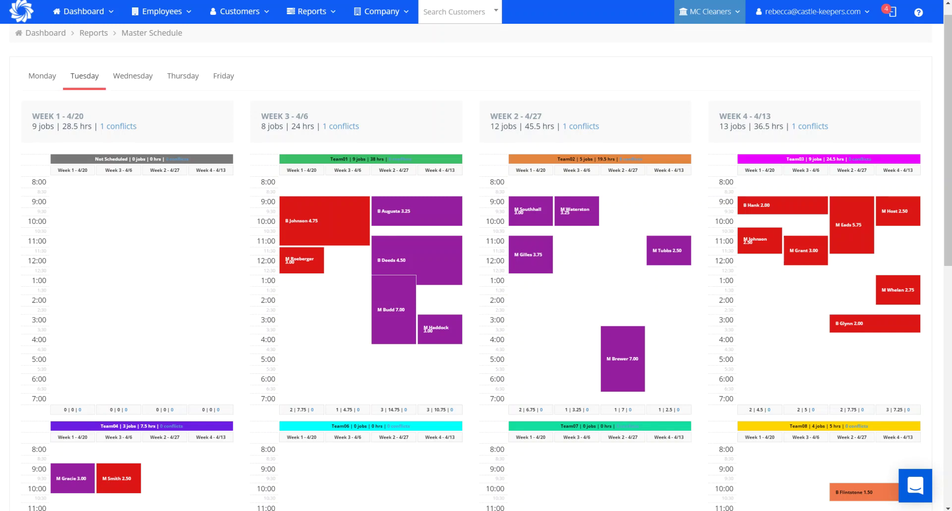
mouse_move(332, 227)
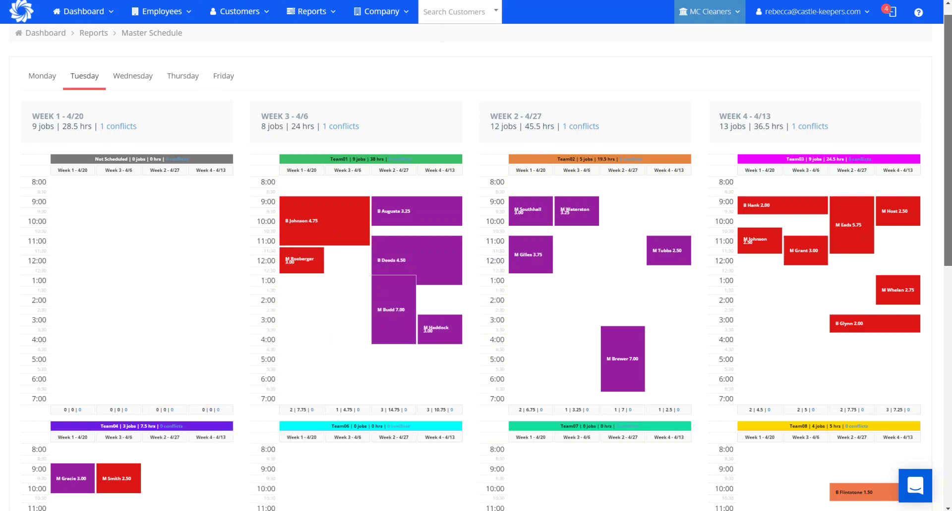
scroll(555, 225, down, 2)
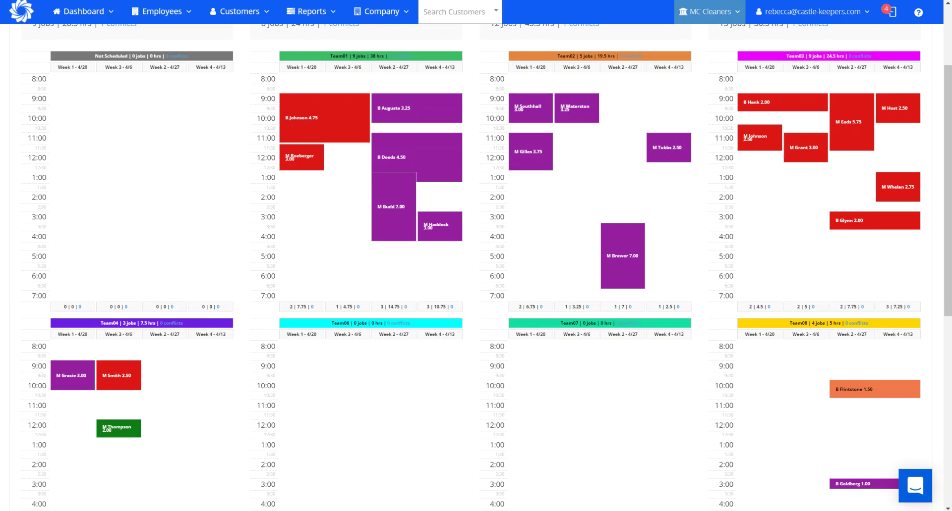
scroll(476, 248, up, 3)
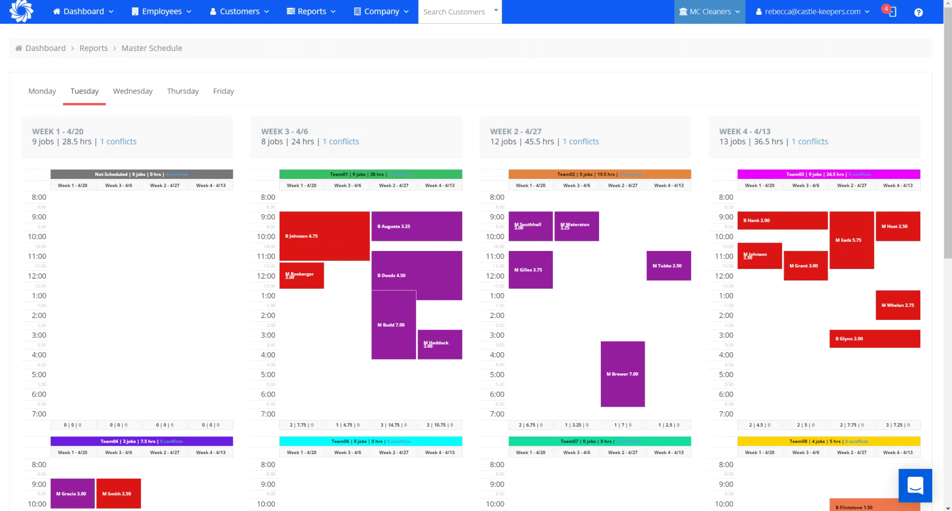
Switch to Wednesday's schedule and preview the details of the job under Not Scheduled.
click(128, 97)
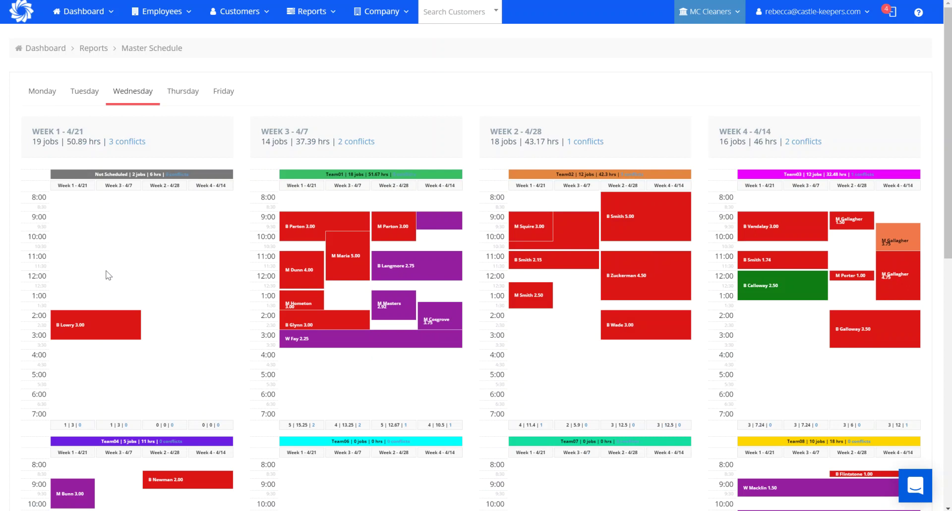
click(107, 317)
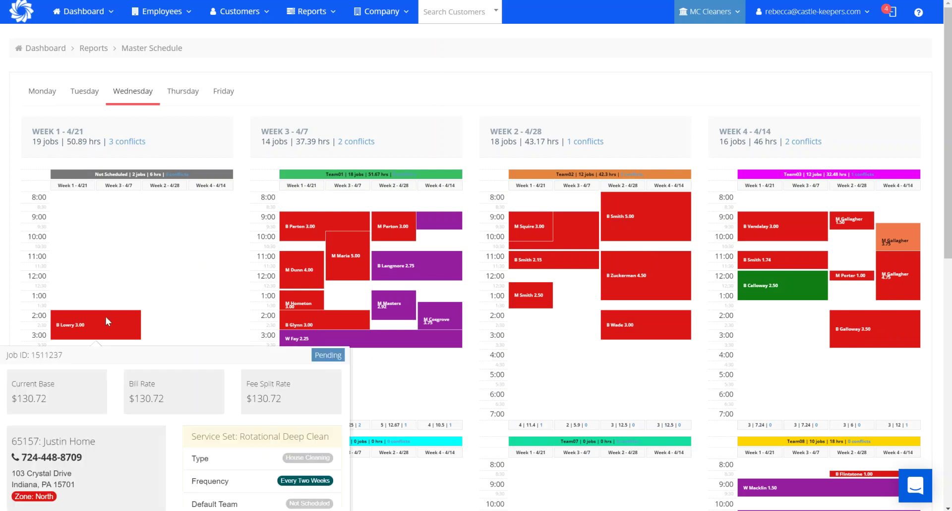
Close the job preview and look over the teams' job blocks in Wednesday's schedule.
click(106, 317)
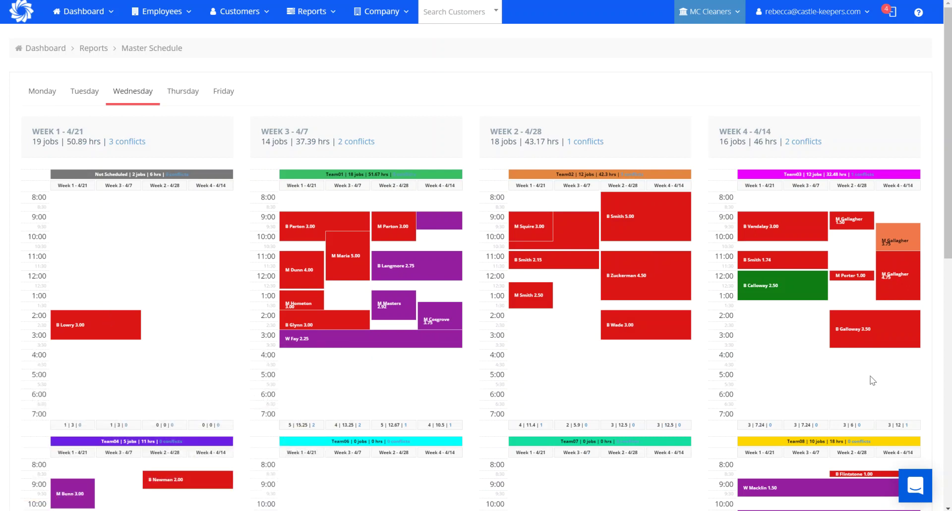
scroll(872, 381, down, 2)
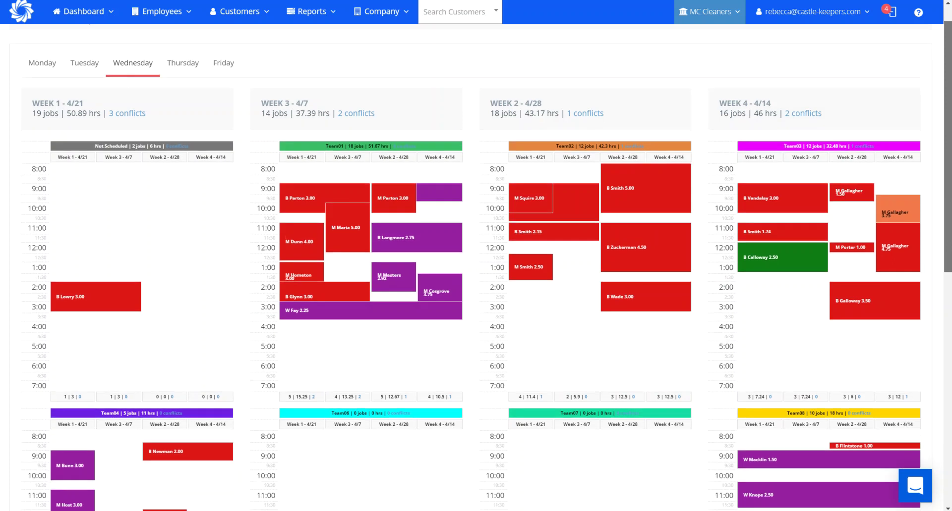
scroll(872, 381, down, 5)
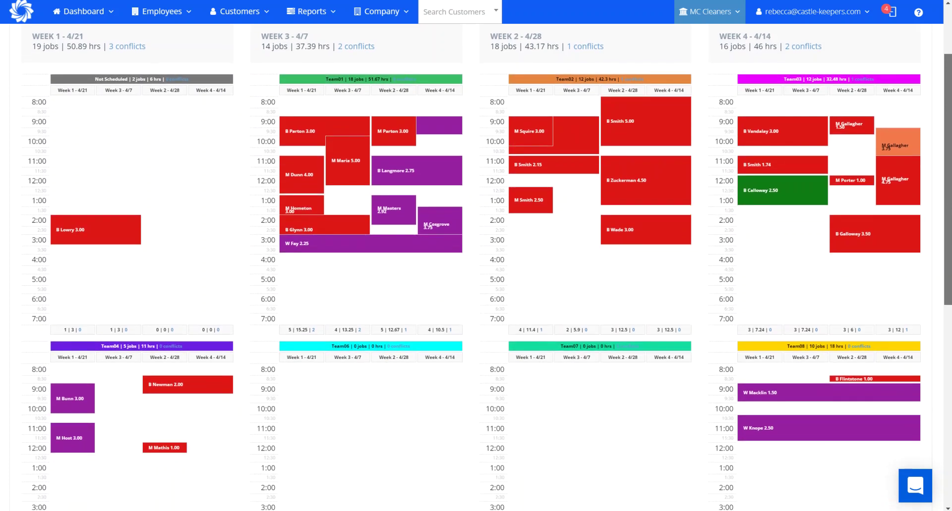
scroll(891, 216, down, 1)
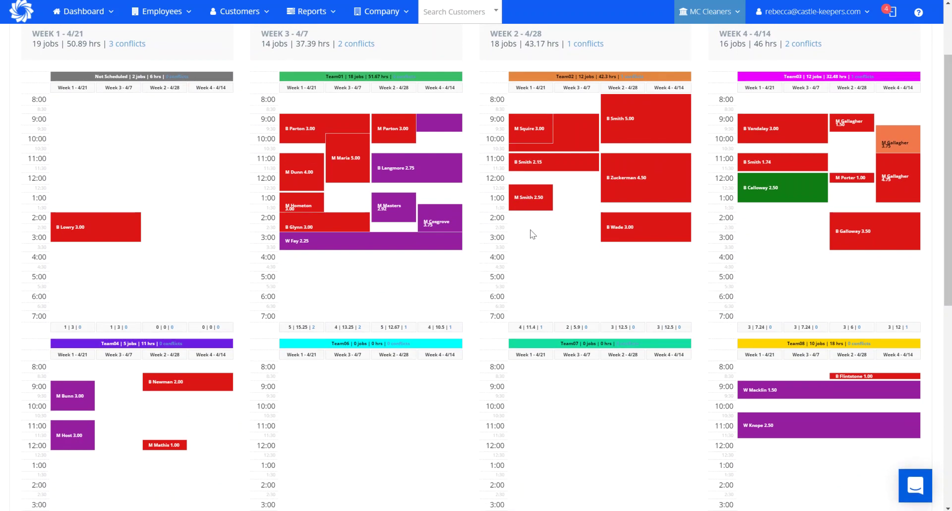
Assign Wednesday's 2:00 PM job under Not Scheduled to Team02 for this and future jobs, and save the scheduling change.
click(73, 225)
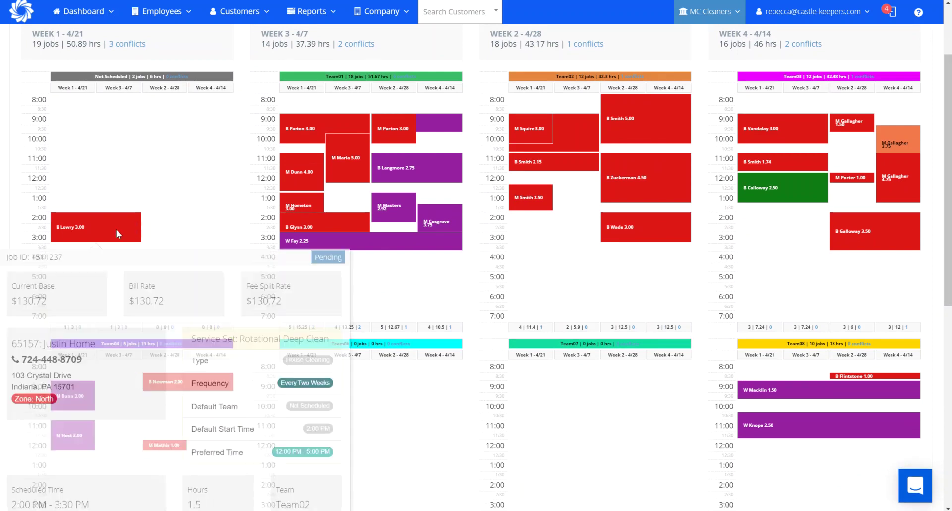
double_click(71, 221)
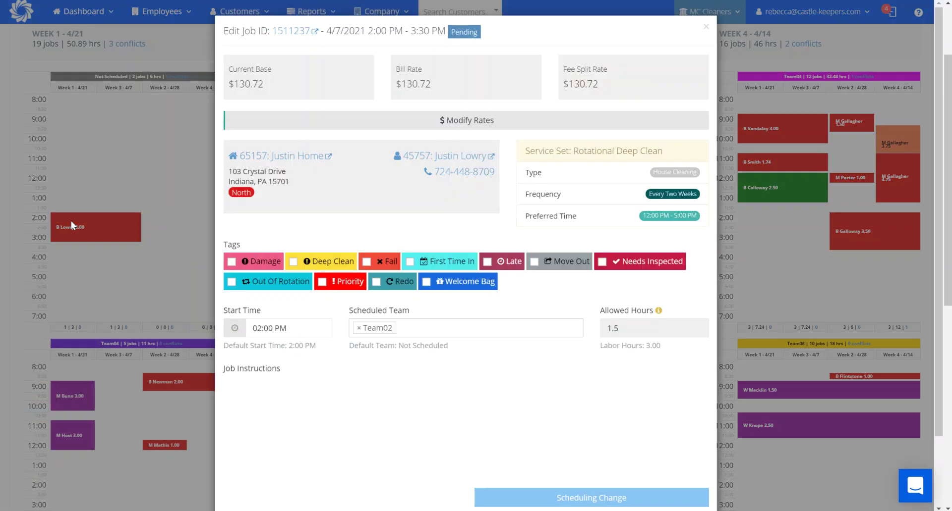
click(357, 333)
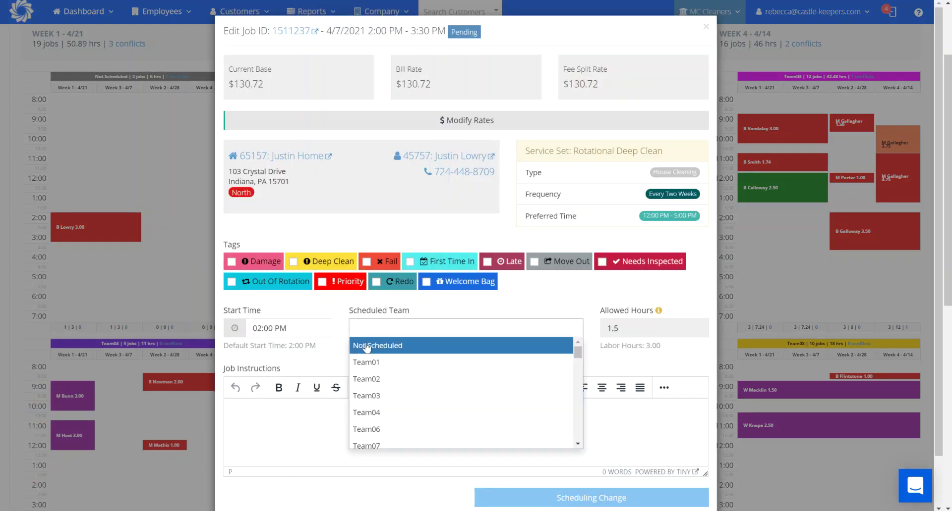
click(368, 379)
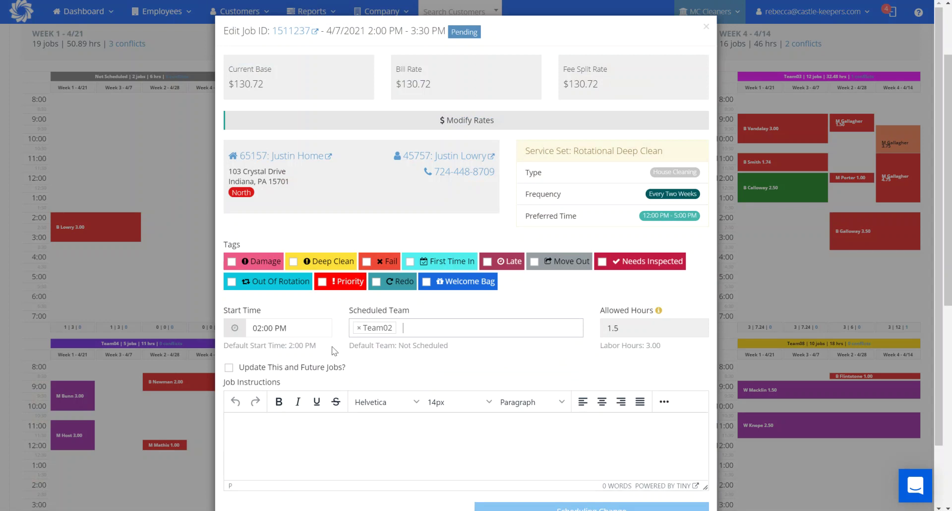
click(229, 370)
scroll(934, 467, down, 2)
click(687, 477)
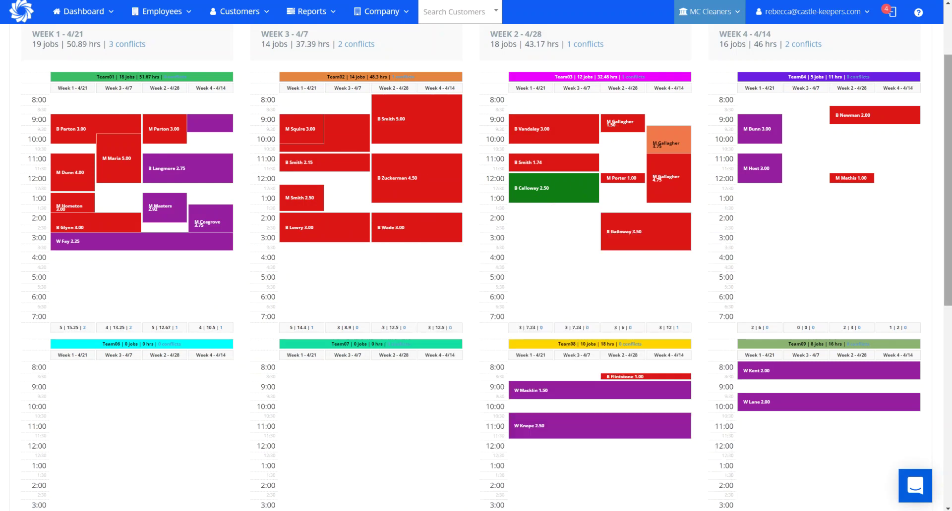
Look at Tuesday's schedule again and return to Wednesday's schedule.
scroll(455, 127, up, 2)
click(42, 94)
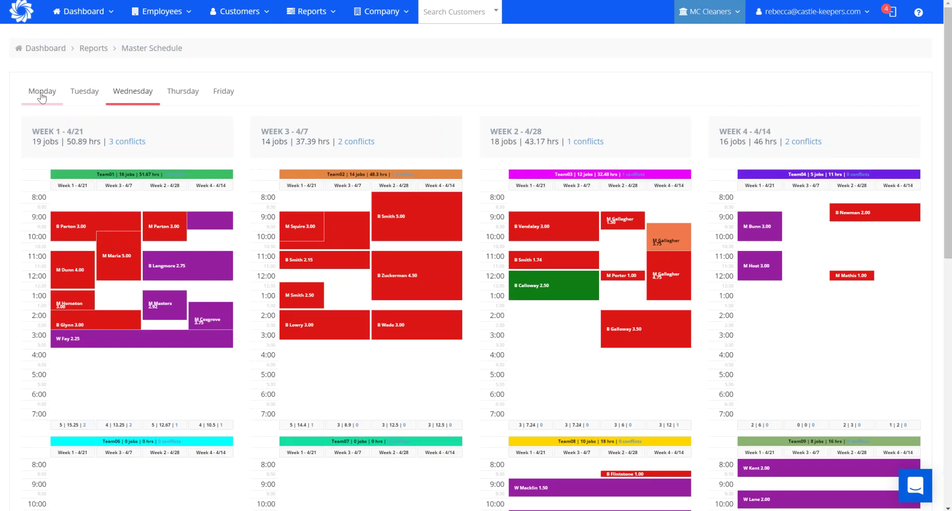
click(84, 96)
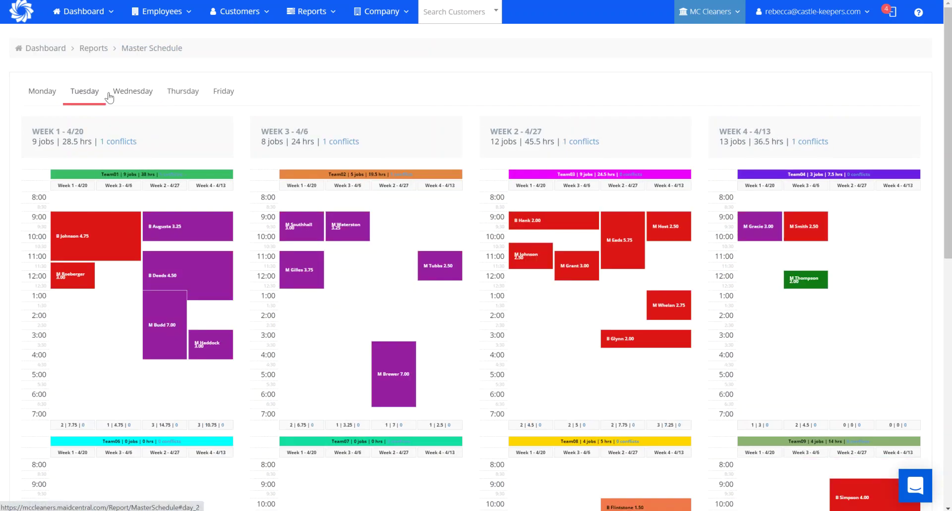
click(130, 99)
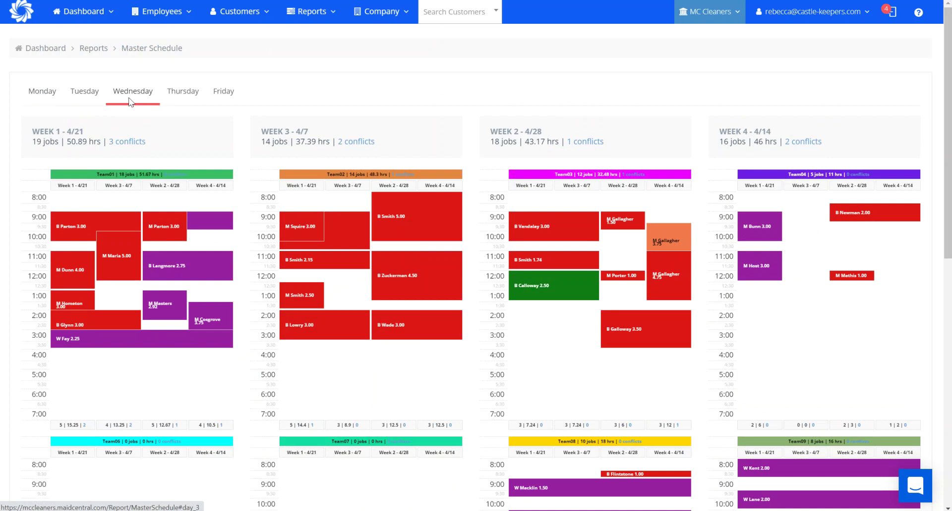